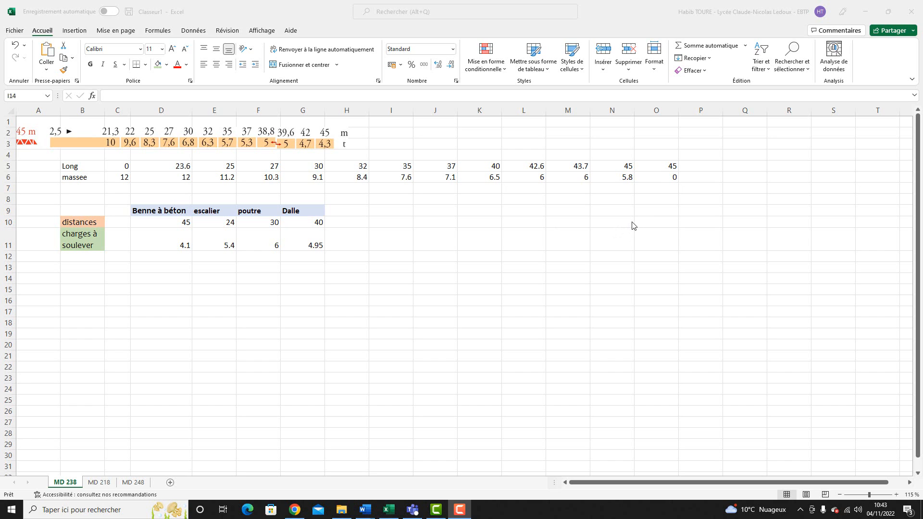
click(443, 250)
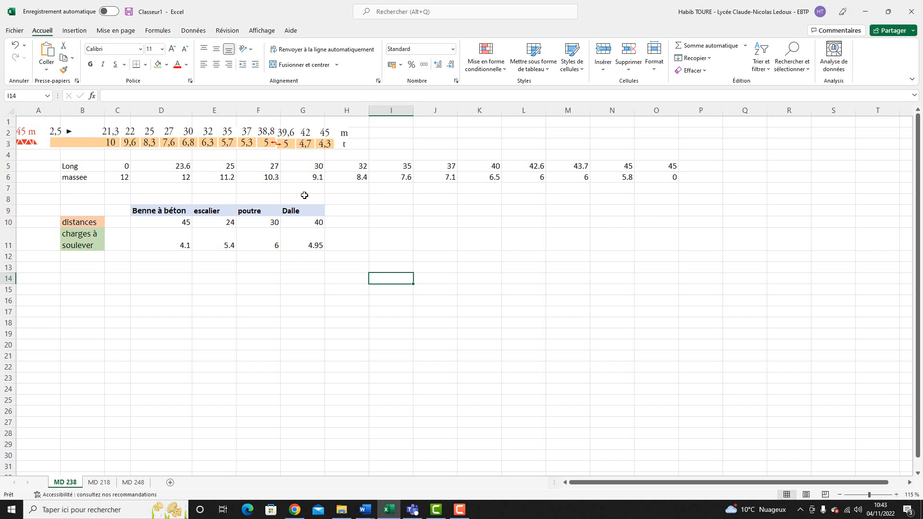
click(159, 138)
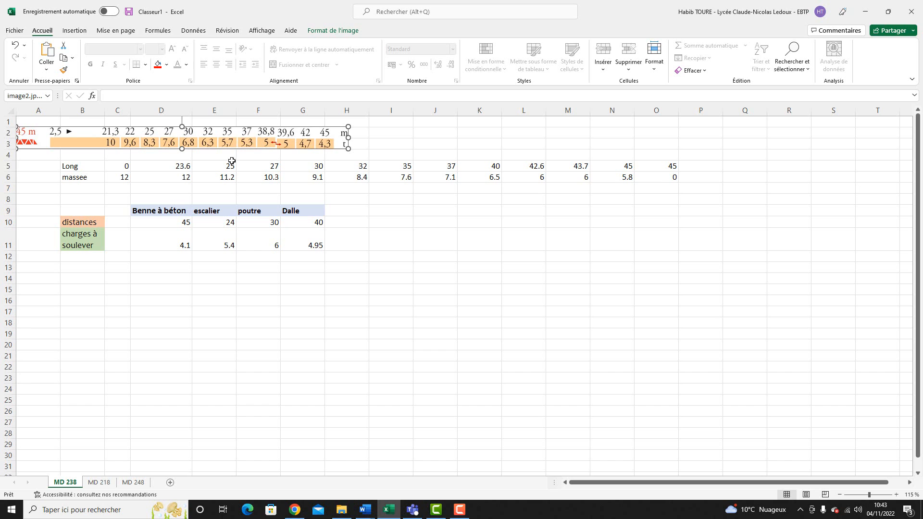
click(79, 167)
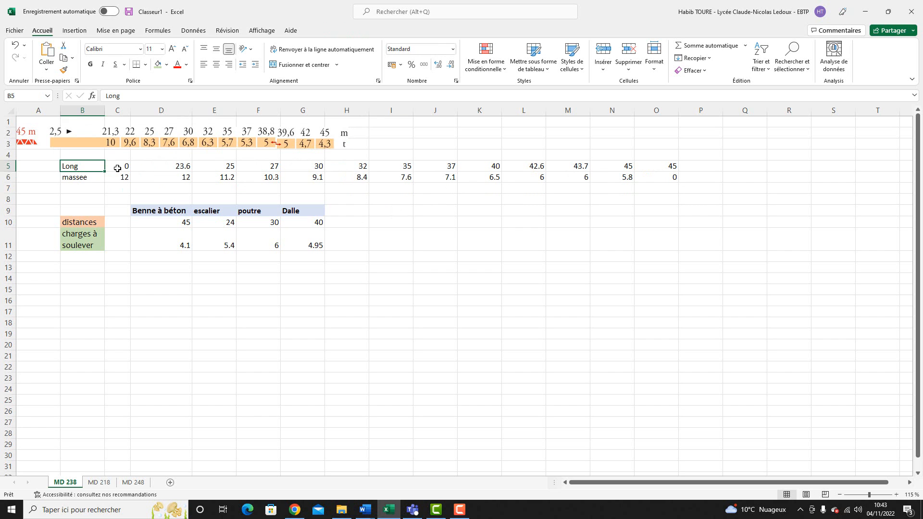
Step: Insert a smooth-line scatter chart without markers from the Long and massee values in C5:O6
drag(117, 167, 673, 178)
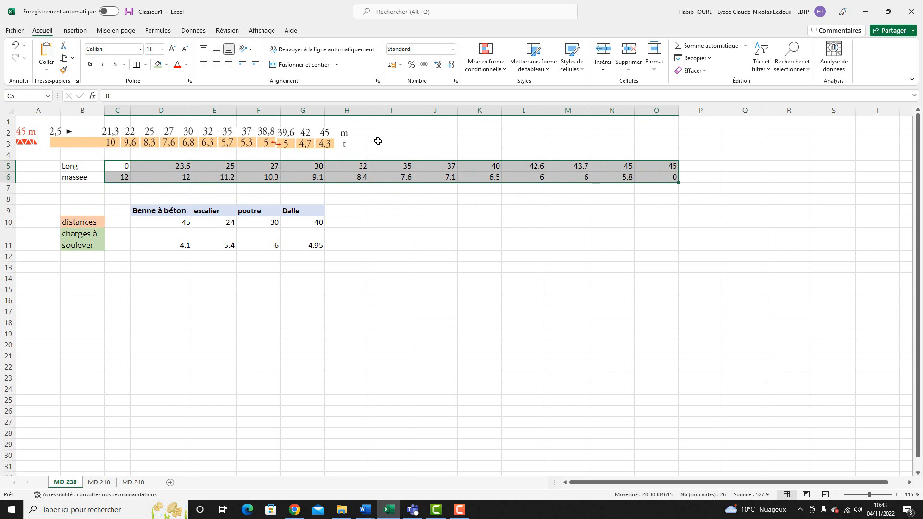
click(74, 31)
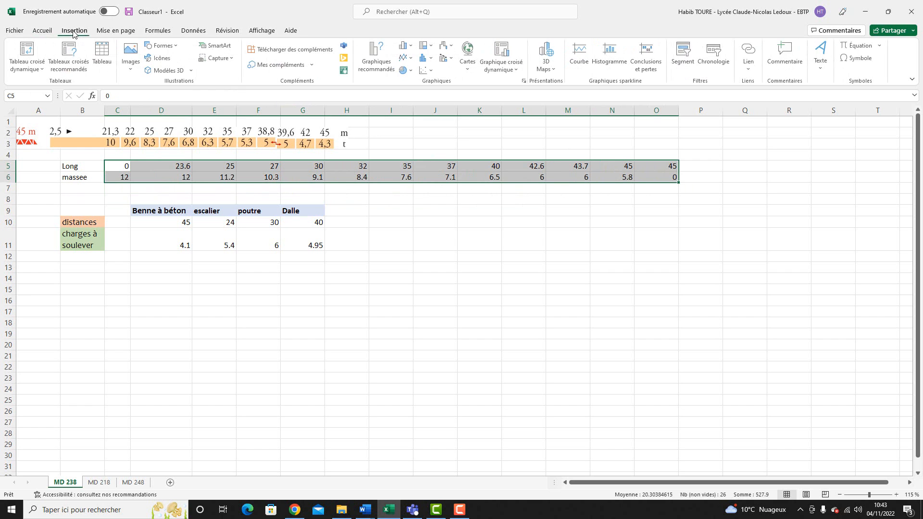
click(433, 71)
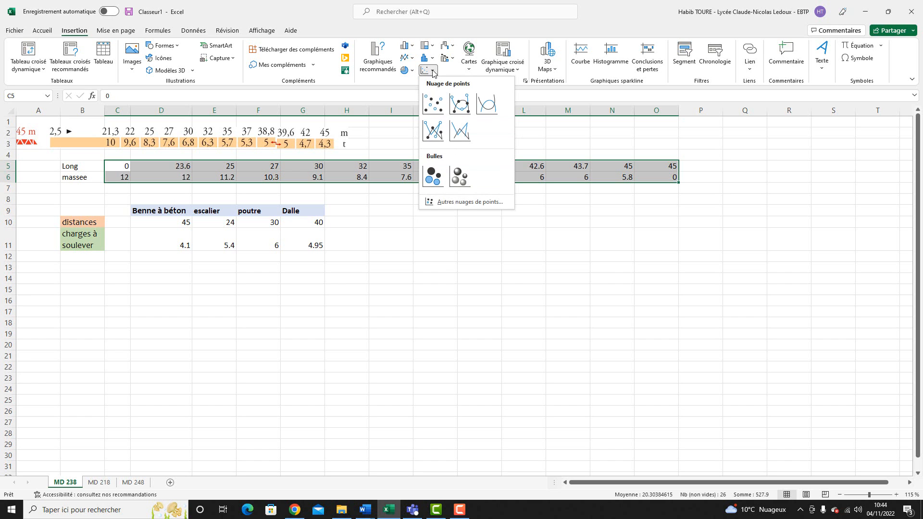
click(487, 105)
Step: Enlarge the chart and adjust its corners so it fills columns H to P, rows 10 to 29, beside the distances table
drag(597, 375, 699, 445)
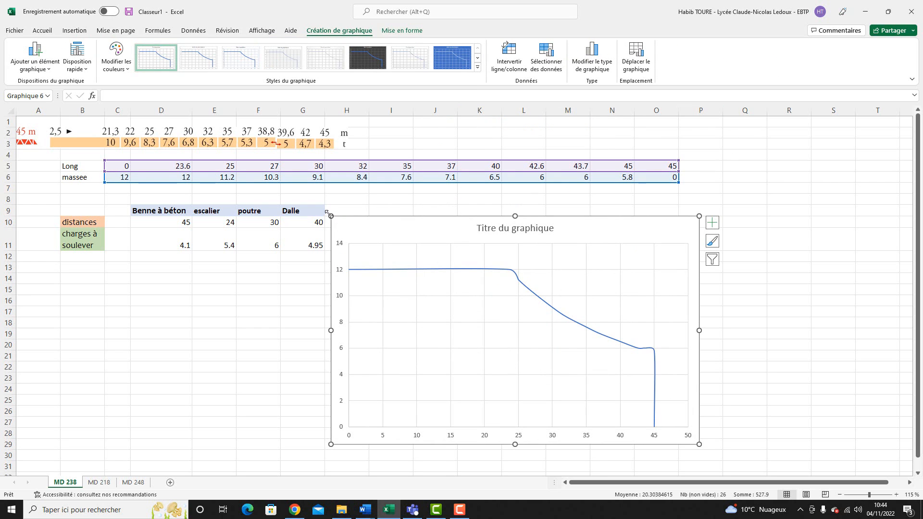
drag(334, 216, 354, 219)
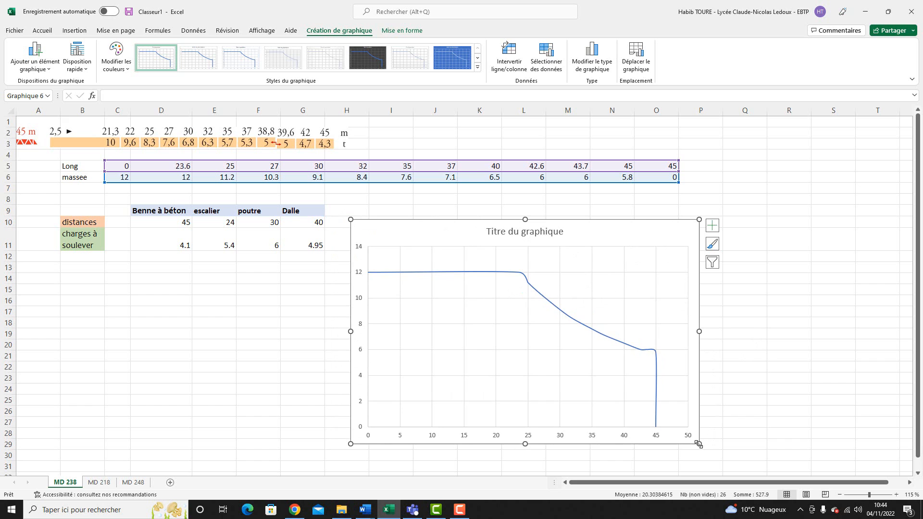
drag(700, 444, 738, 446)
click(789, 389)
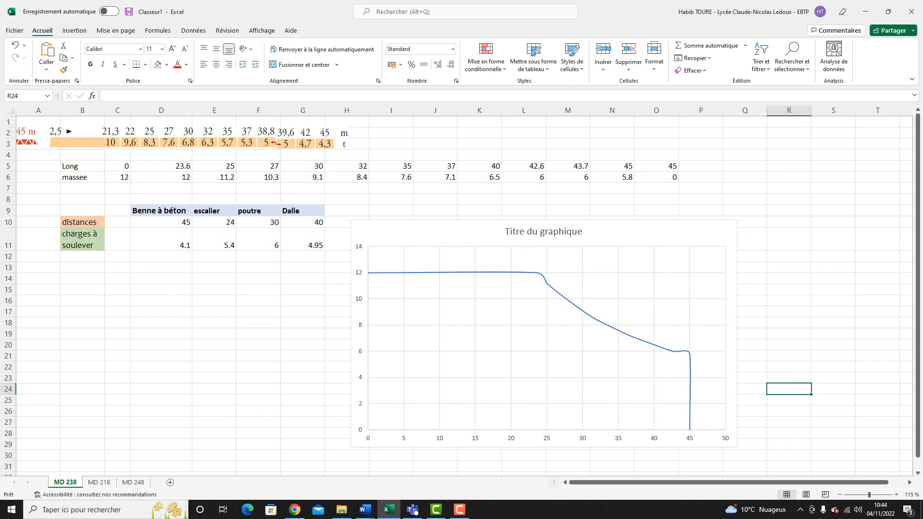
key(alt+Tab)
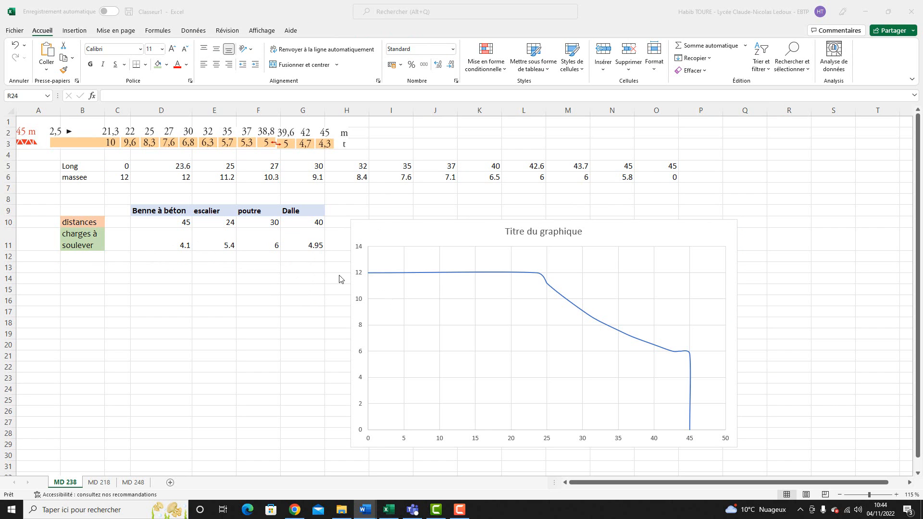
click(192, 249)
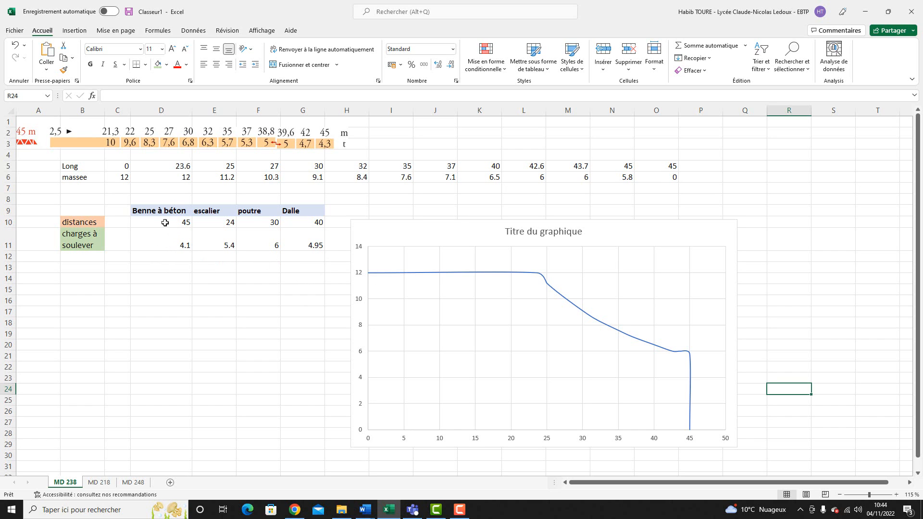
drag(133, 223, 303, 241)
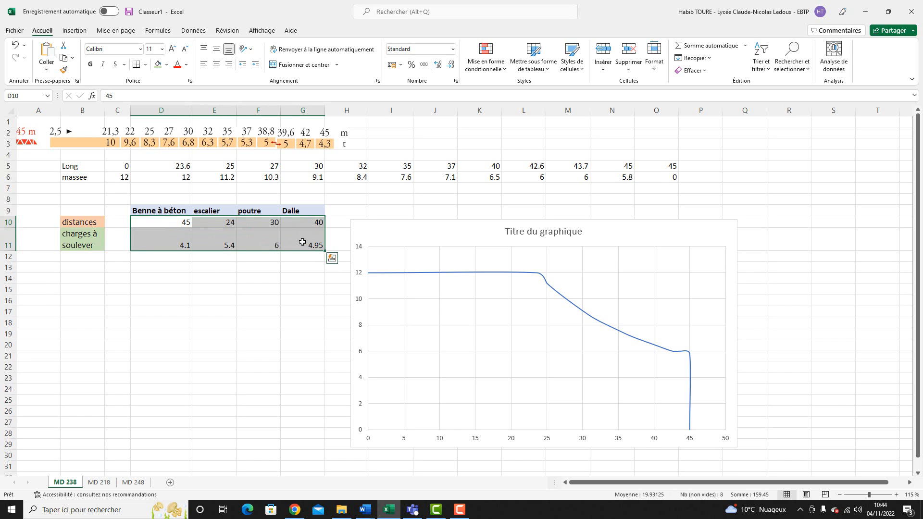
click(68, 31)
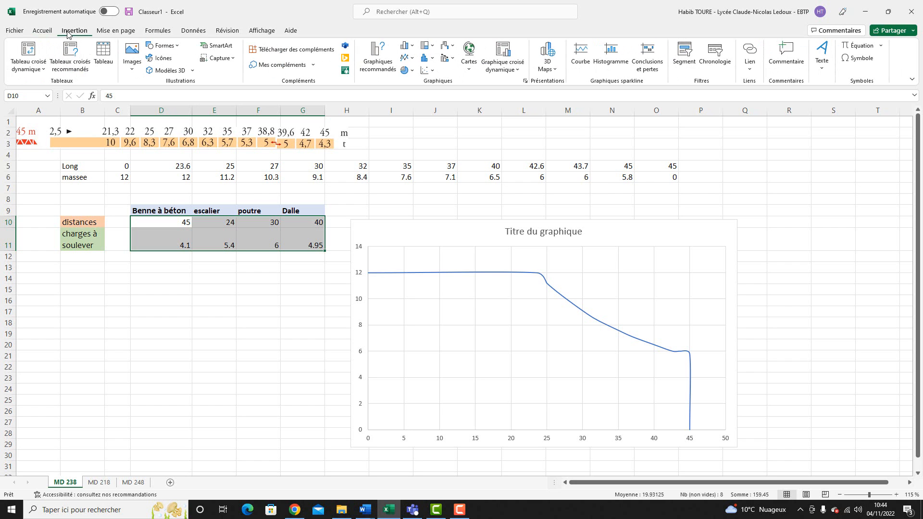
click(158, 373)
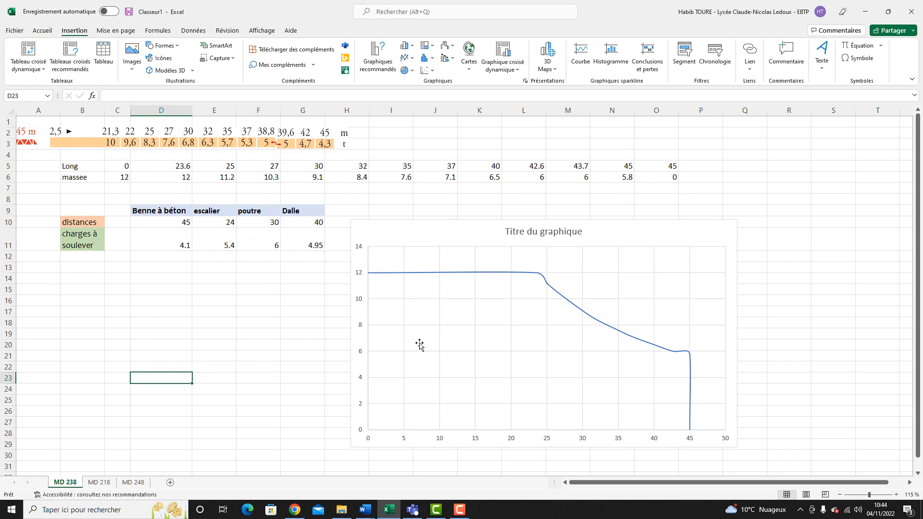
Step: Add a data series named "charges à soulever" to the chart, with the distances in D10:G10 as X values
right_click(427, 314)
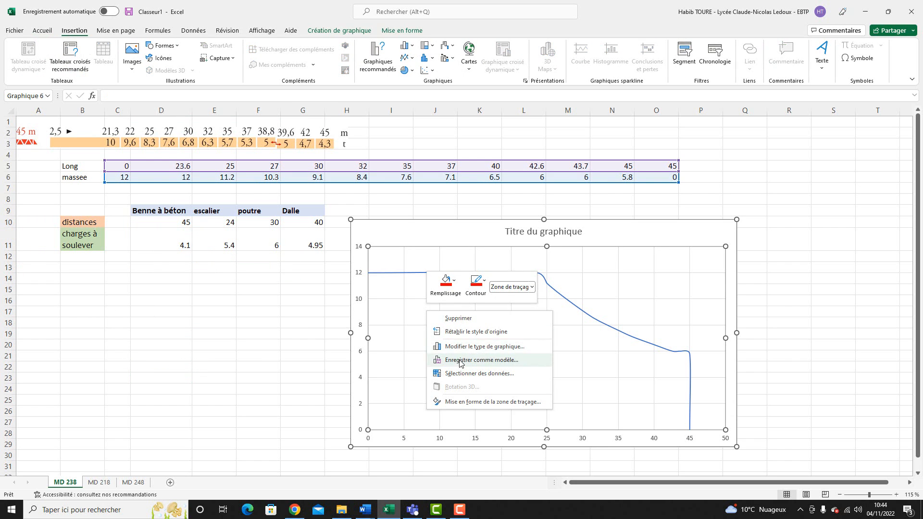
click(471, 375)
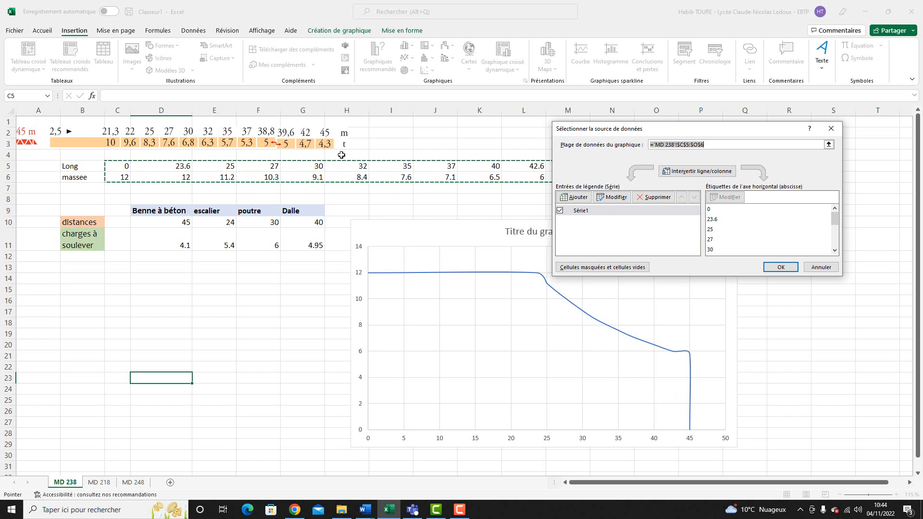
click(582, 199)
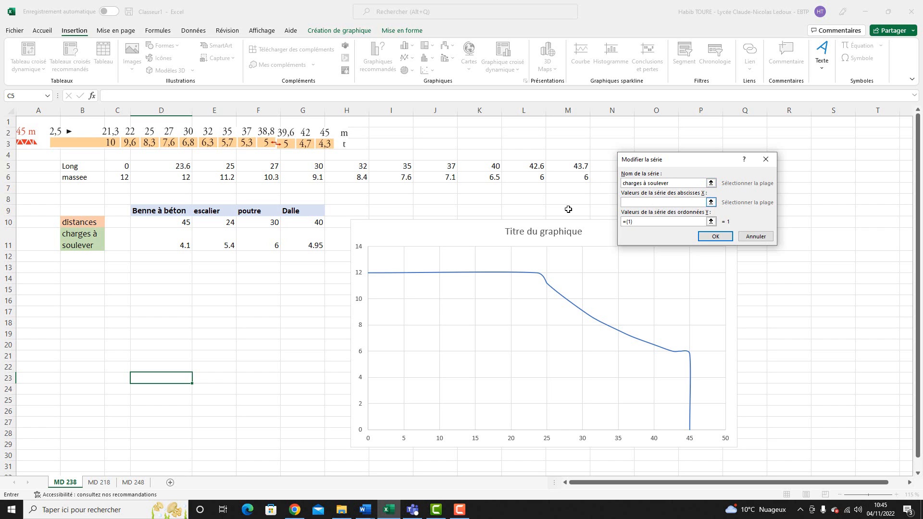
click(712, 204)
drag(168, 223, 309, 224)
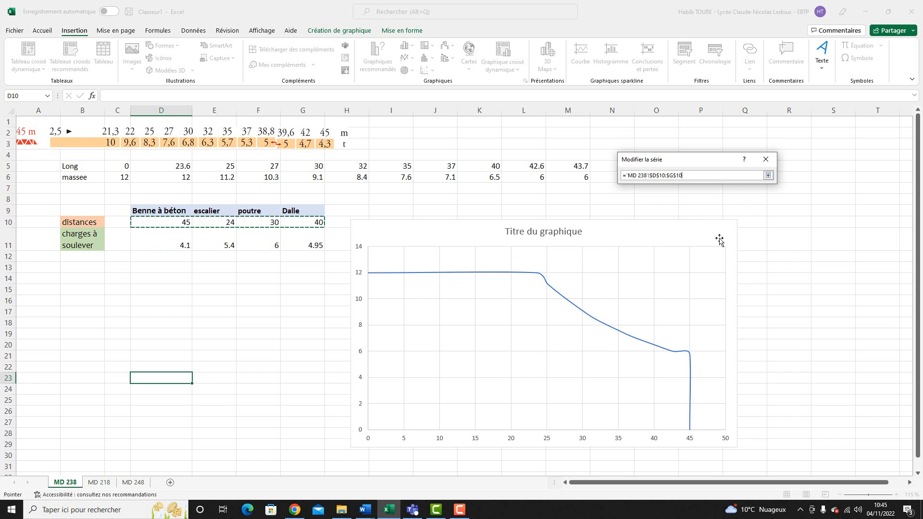
key(Return)
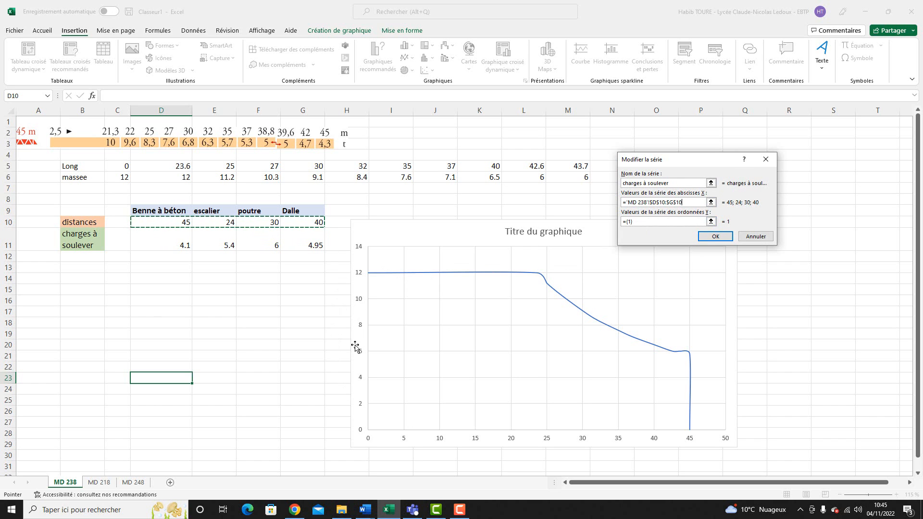
Step: Set the new series' Y values to the loads in D11:G11 and apply the chart's data source changes
click(711, 222)
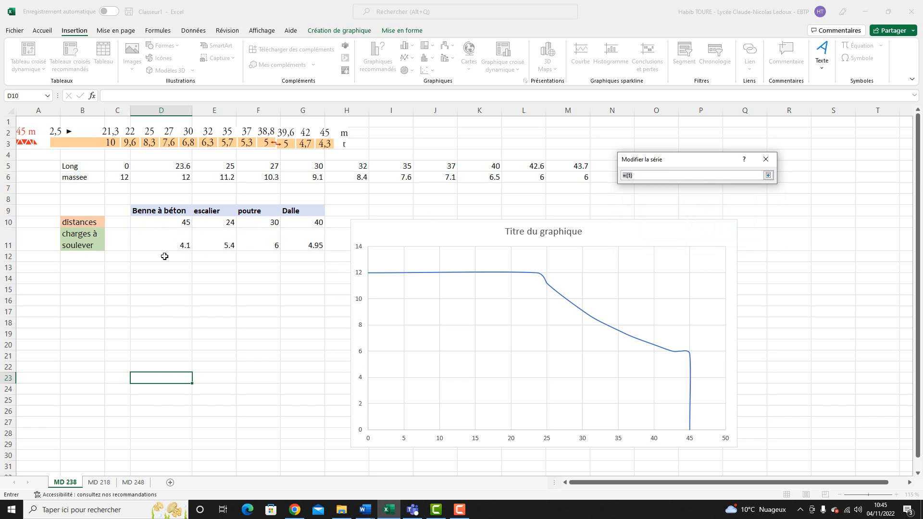
drag(181, 244, 308, 240)
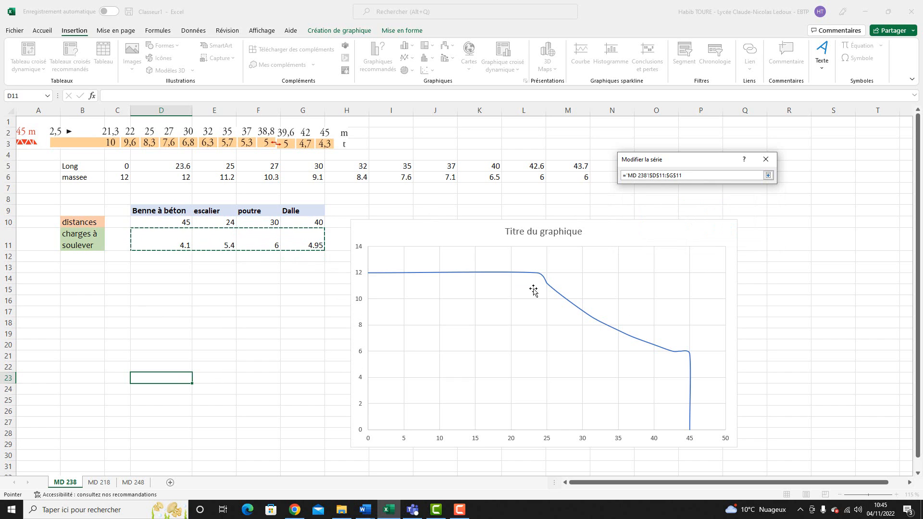
key(Return)
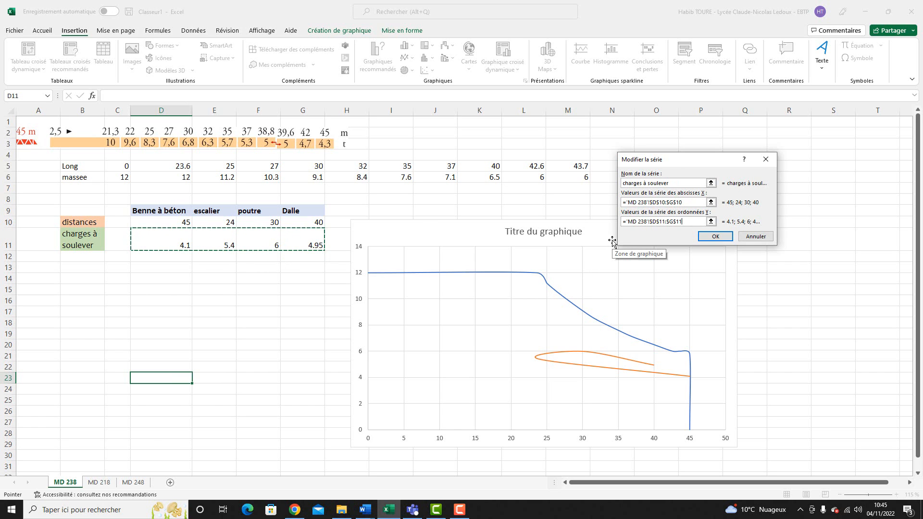
click(716, 237)
click(786, 267)
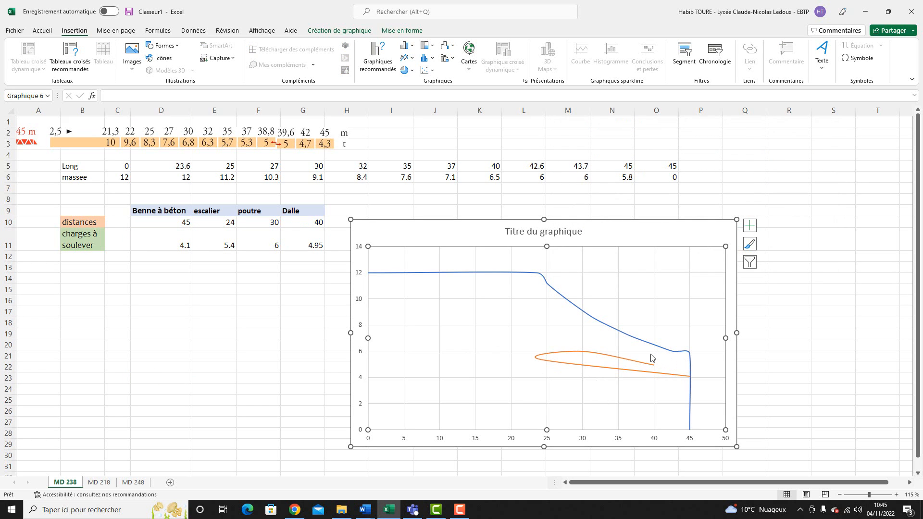
click(582, 356)
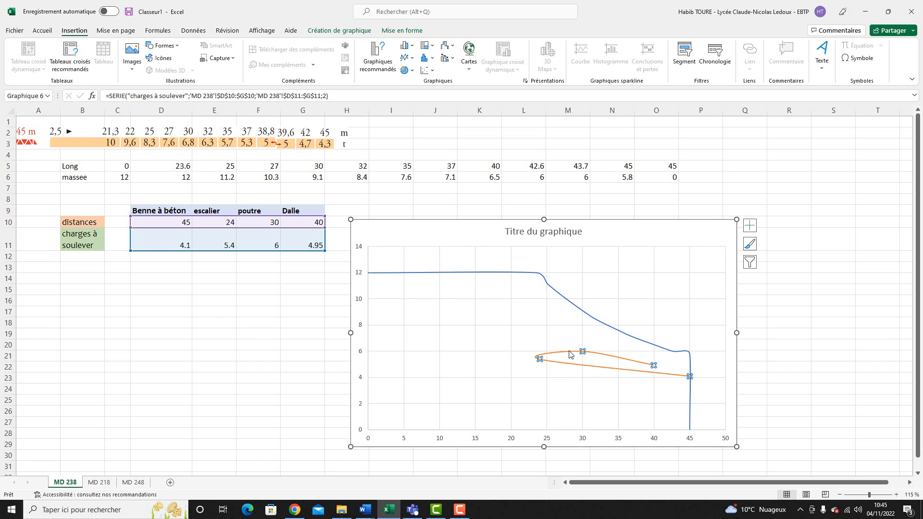
mouse_move(568, 355)
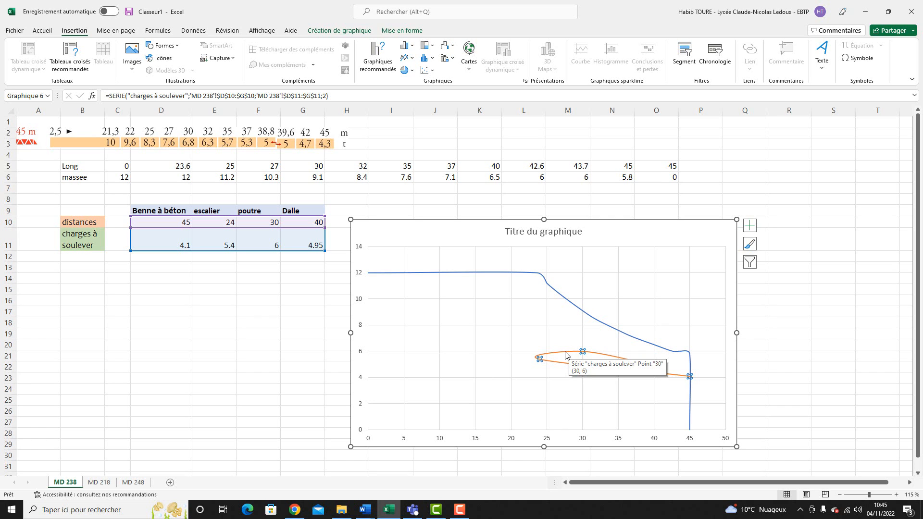
click(604, 357)
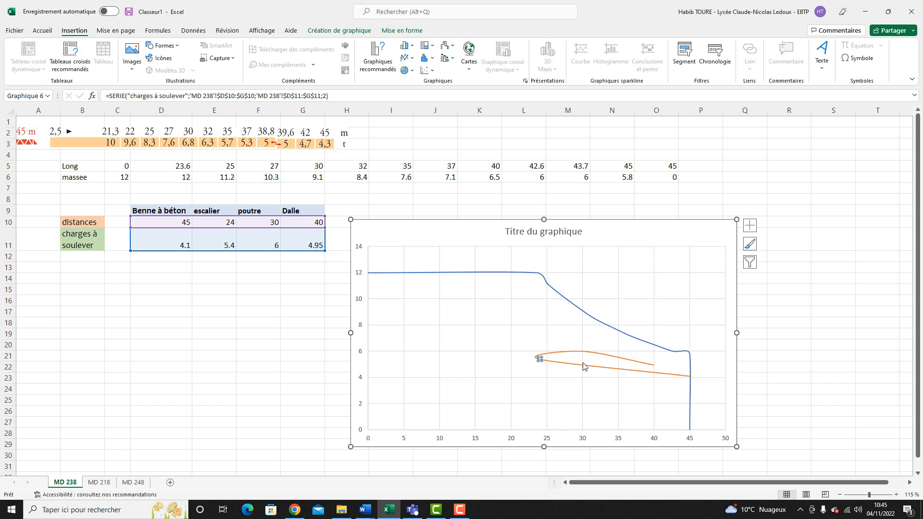
click(769, 367)
Step: Change the "charges à soulever" series to the markers-only scatter type, Nuages de points
click(612, 360)
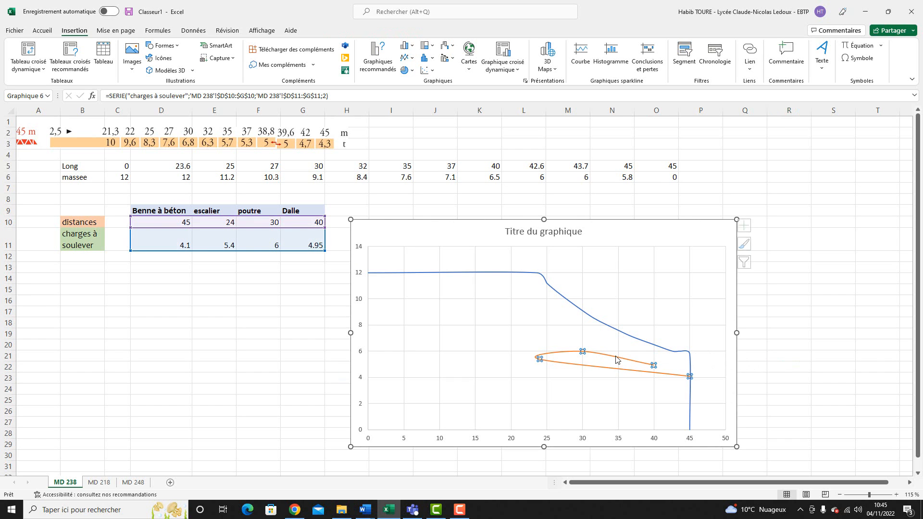
right_click(555, 355)
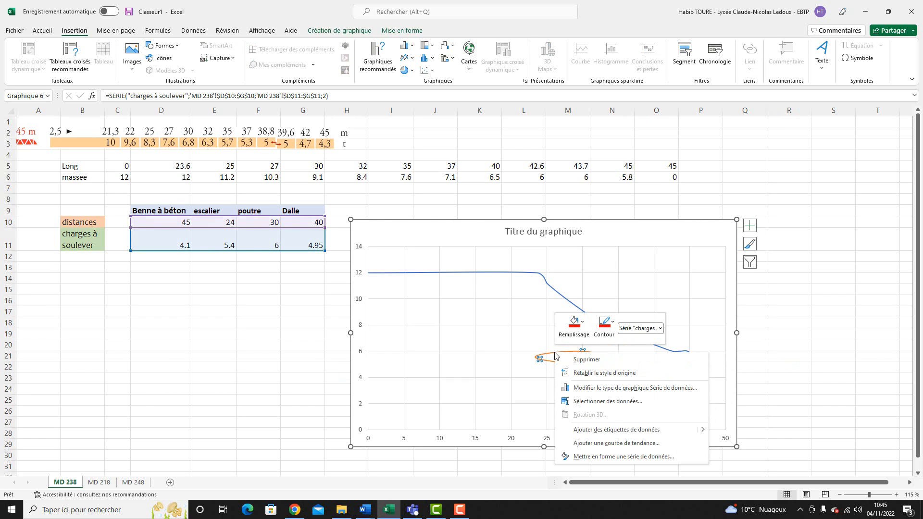
click(601, 388)
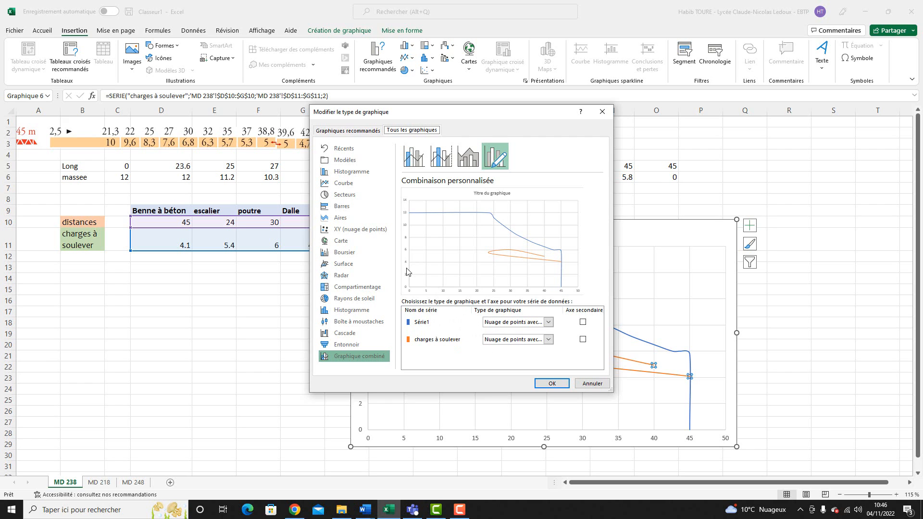
click(549, 340)
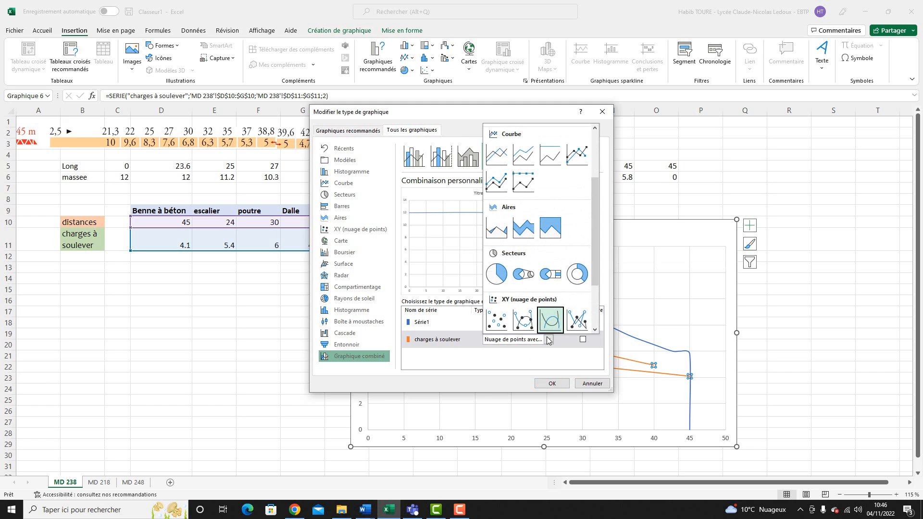
scroll(524, 318, down, 2)
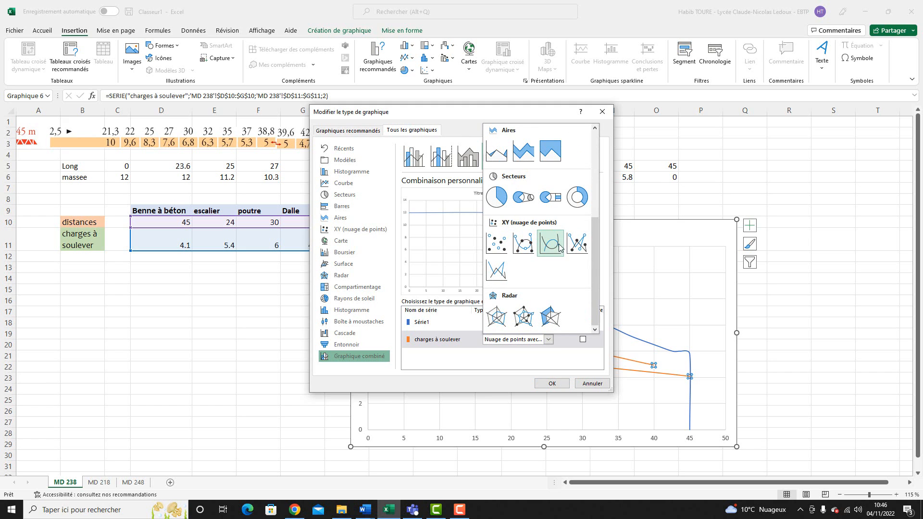
click(497, 244)
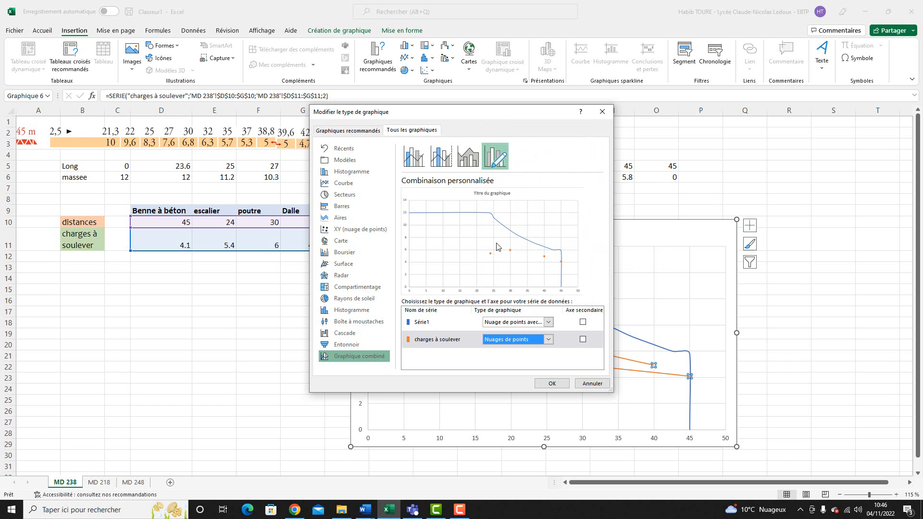
click(552, 384)
click(802, 331)
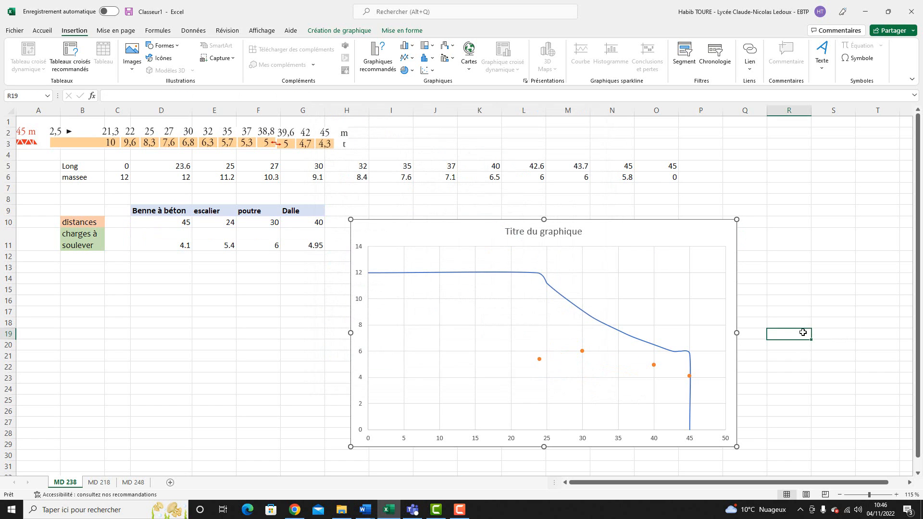